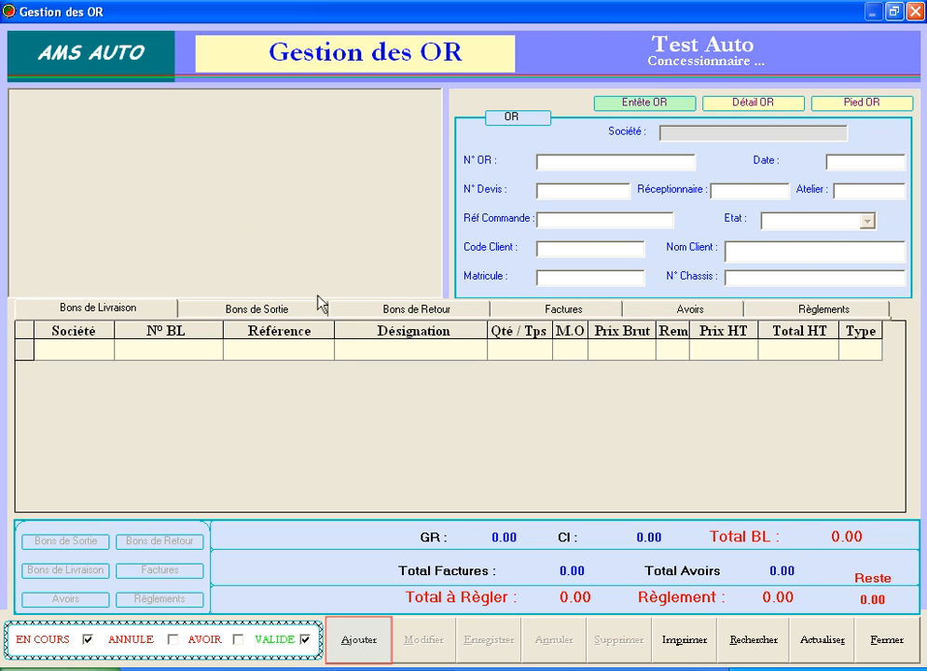
# - Create a new repair order (OR) and enter "Vidange" as the requested work
pyautogui.click(362, 651)
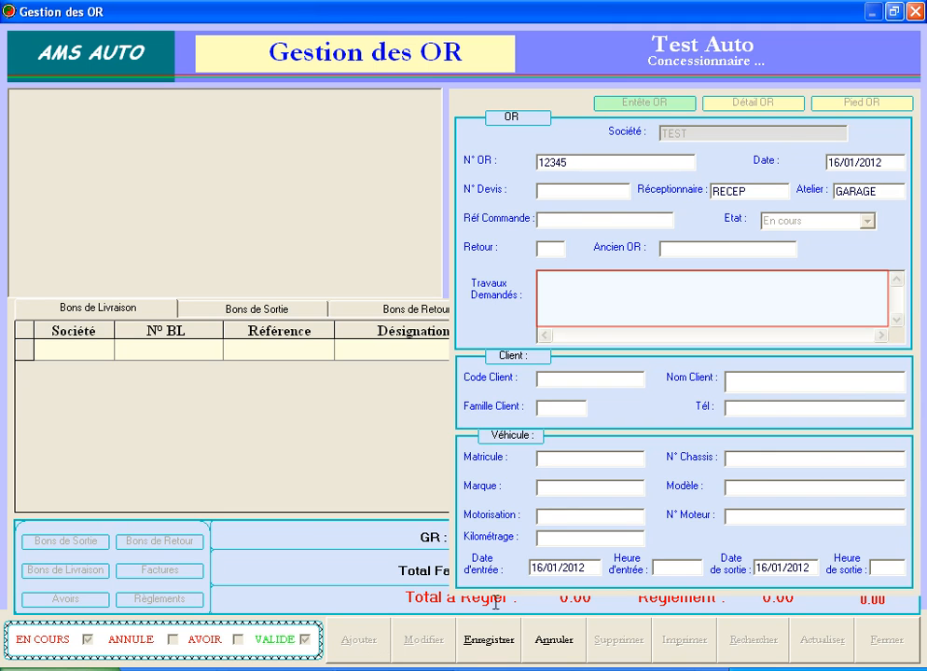
pyautogui.click(594, 290)
pyautogui.write('Vidange')
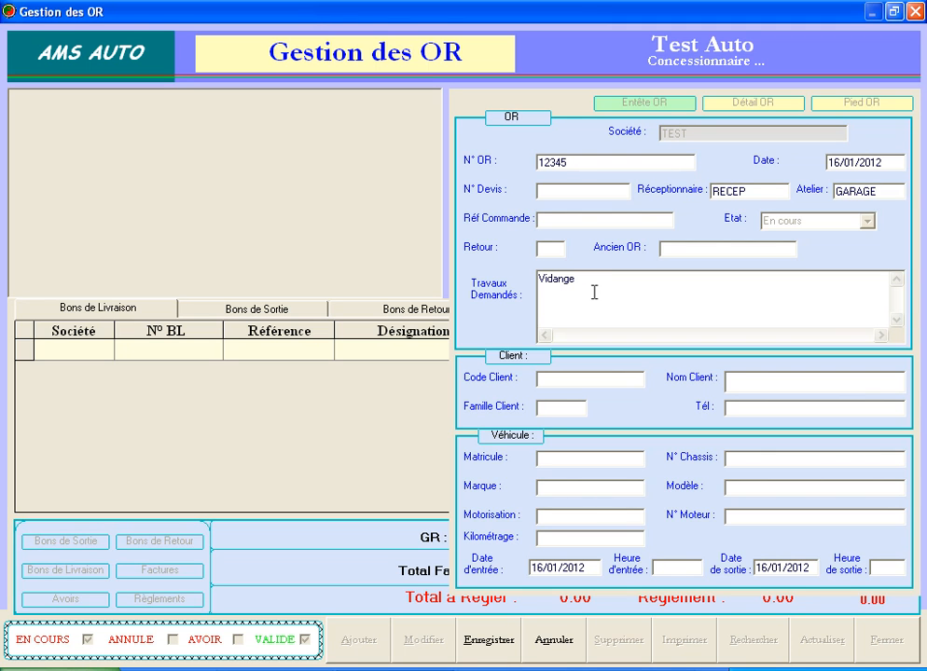
pyautogui.press('Tab')
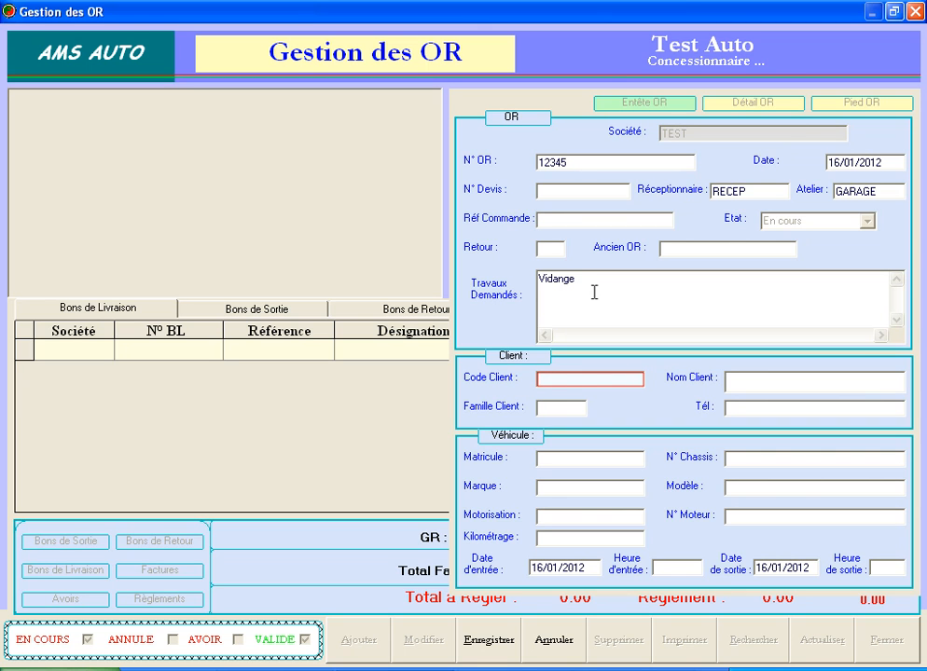
# - Fill in the client's code and name, and set the client family to PT
pyautogui.write('CLI11')
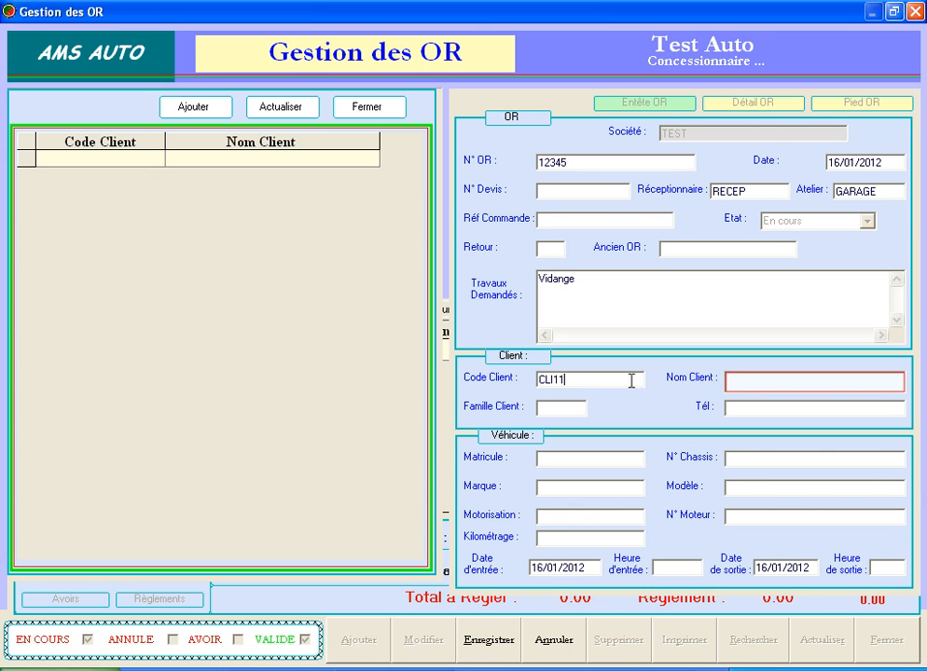
pyautogui.click(736, 384)
pyautogui.write('Hamid')
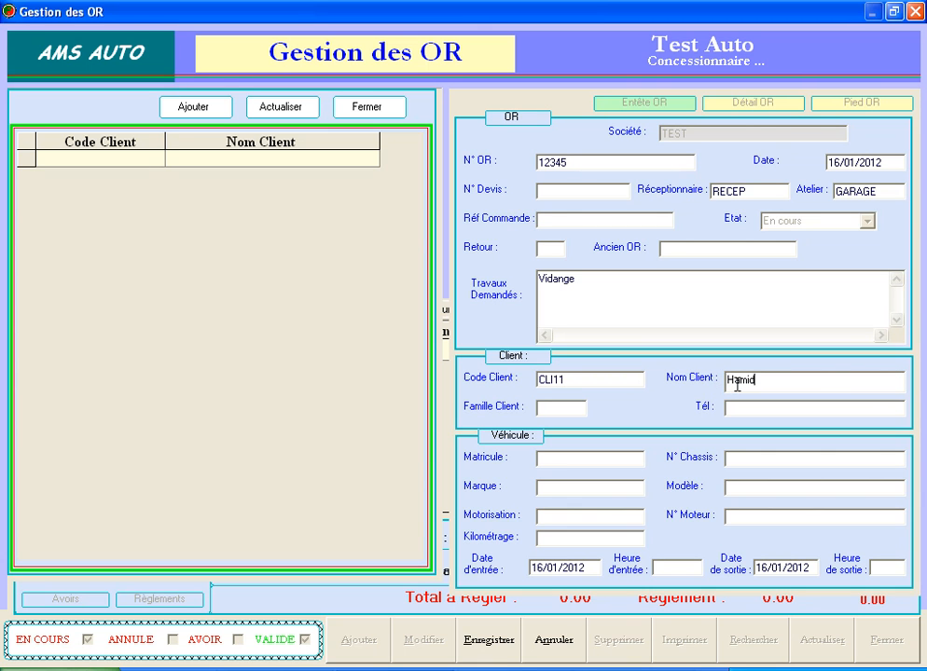
pyautogui.press('Tab')
pyautogui.click(569, 409)
pyautogui.write('PT')
pyautogui.press('Tab')
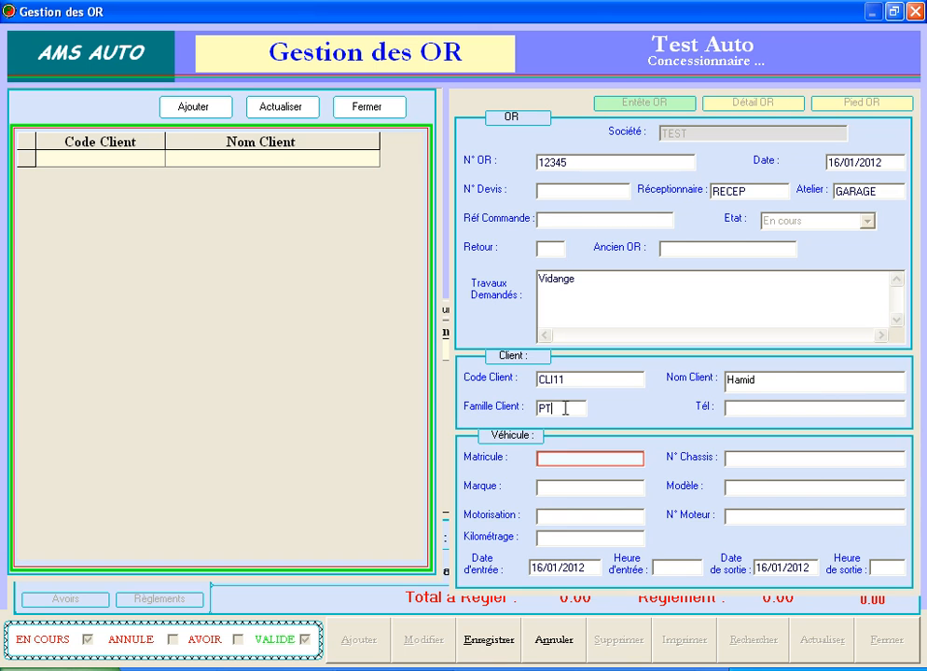
# - Enter the vehicle's registration as 12345XX and its chassis number as XX12345
pyautogui.click(553, 461)
pyautogui.write('12345XX')
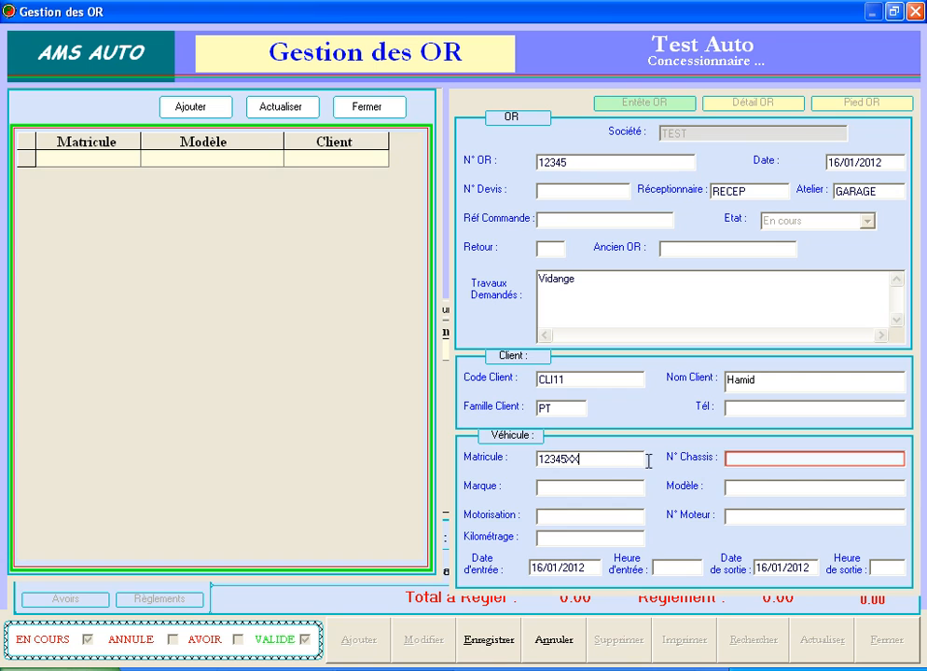
pyautogui.click(736, 460)
pyautogui.write('XX12345')
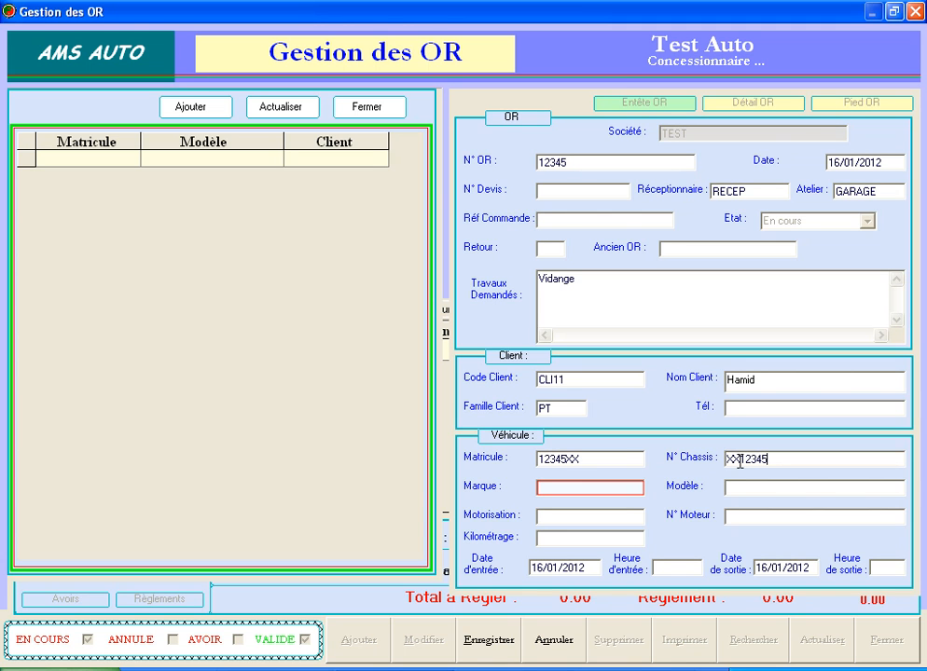
# - Set the vehicle's make to PEUGEOT and its model to 308
pyautogui.click(630, 488)
pyautogui.write('PEUGEOT')
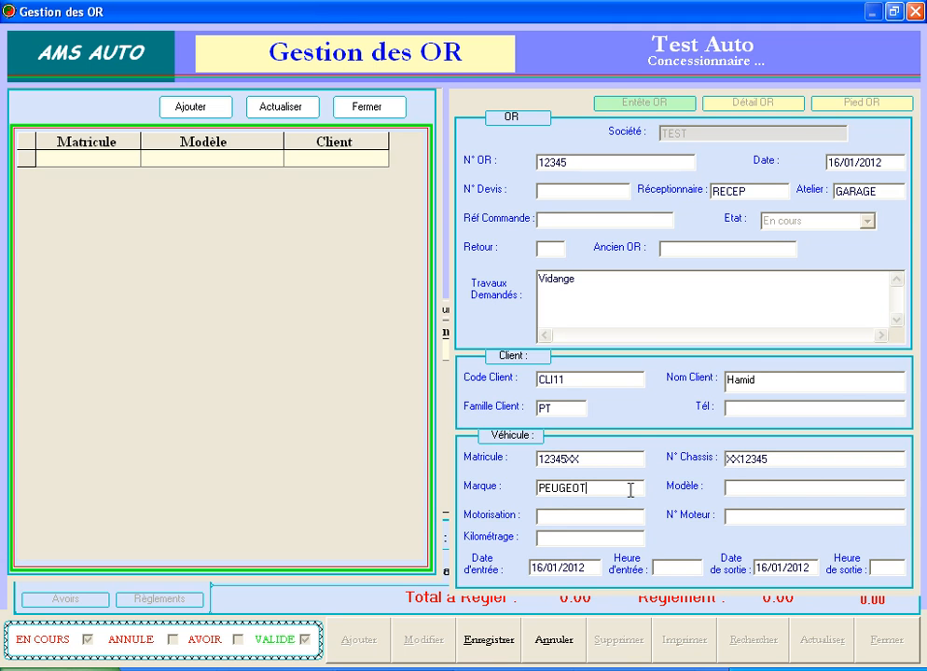
pyautogui.press('Tab')
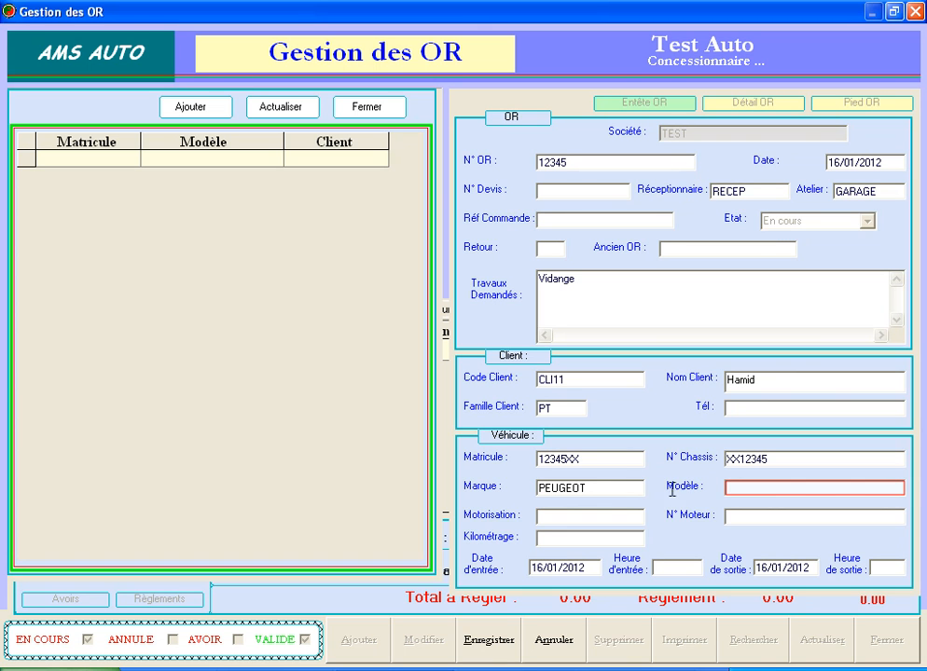
pyautogui.write('308')
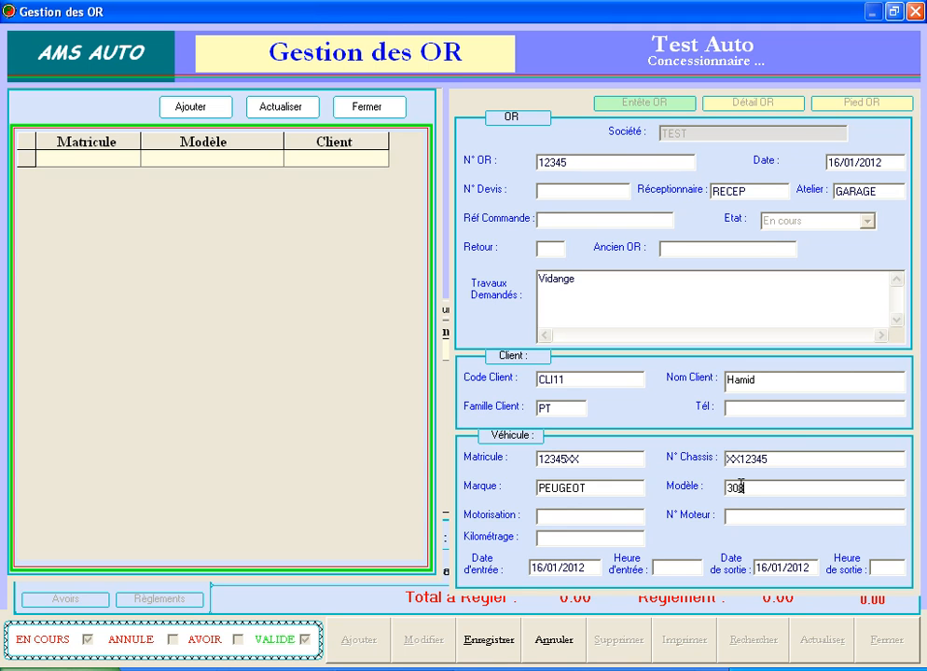
pyautogui.press('Tab')
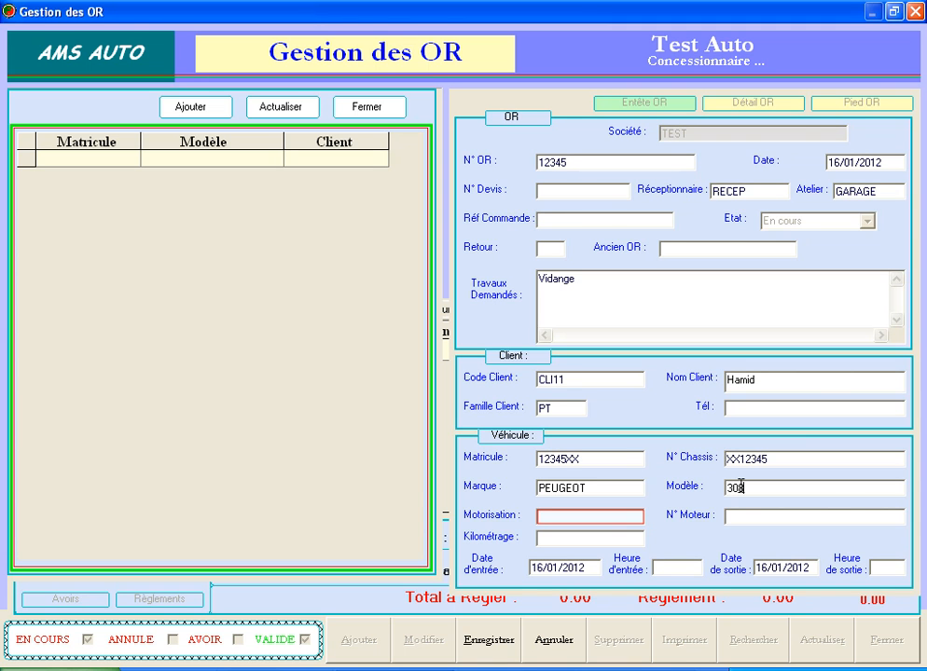
# - Set the vehicle's engine type to DV6 and its mileage to 10000
pyautogui.click(610, 517)
pyautogui.write('DV6')
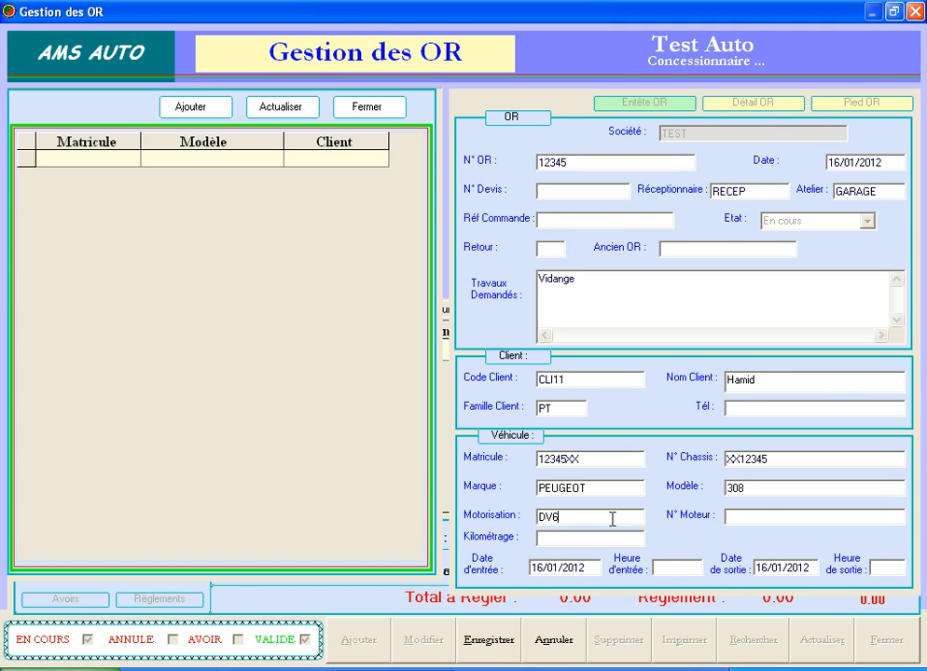
pyautogui.press('Tab')
pyautogui.write('10000')
pyautogui.press('Tab')
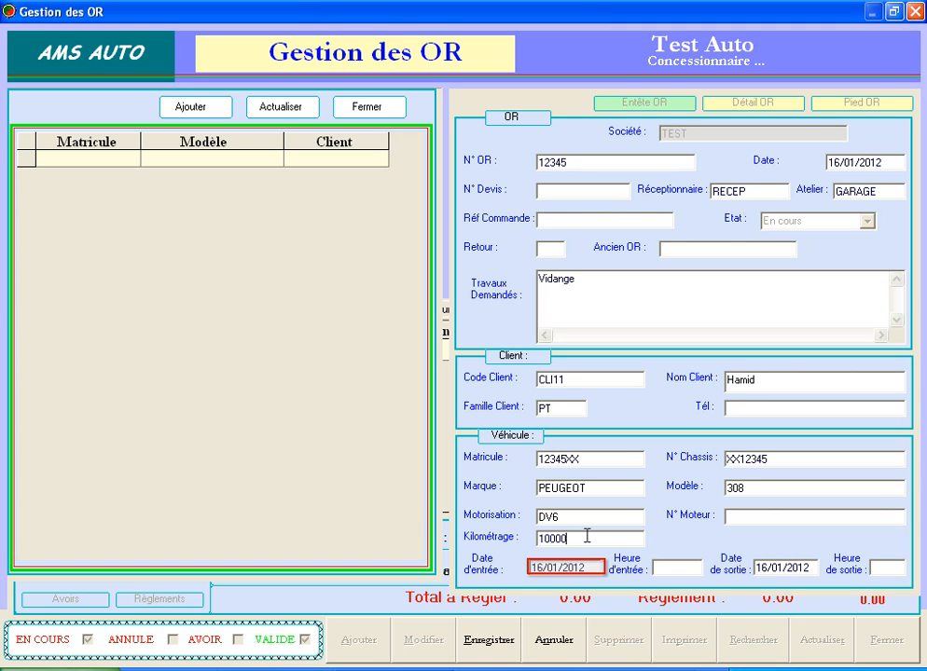
# - Keep the proposed entry and exit dates and set the entry time to 09:00 and the exit time to 12:00
pyautogui.press('Tab')
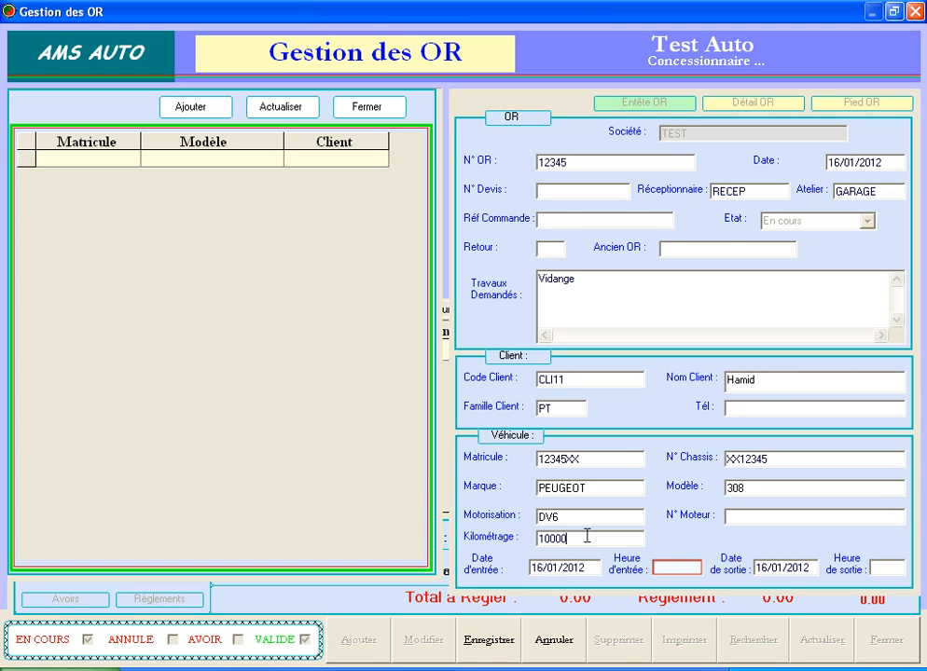
pyautogui.write('0900')
pyautogui.press('Tab')
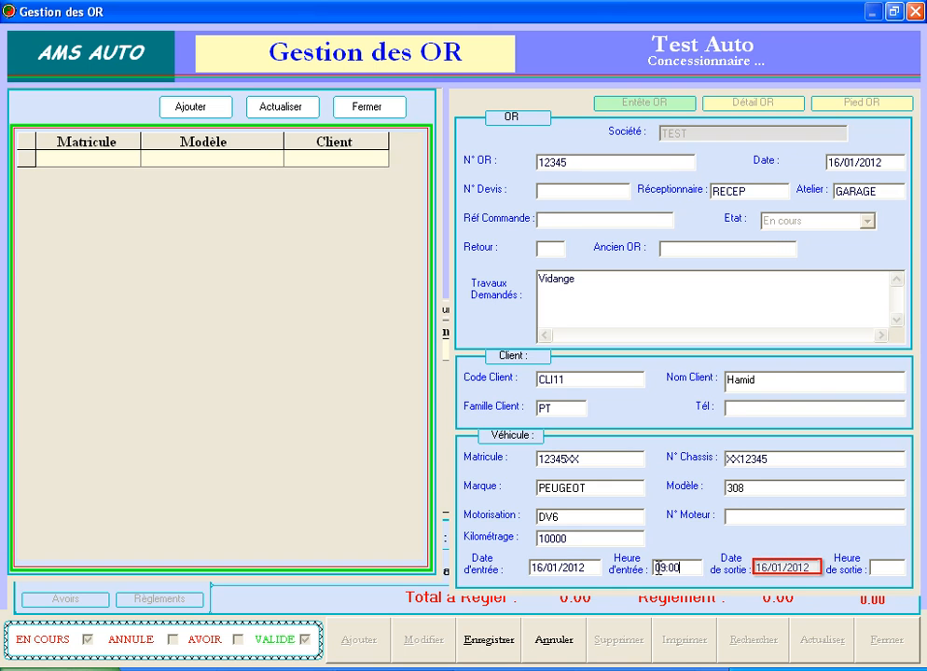
pyautogui.press('Tab')
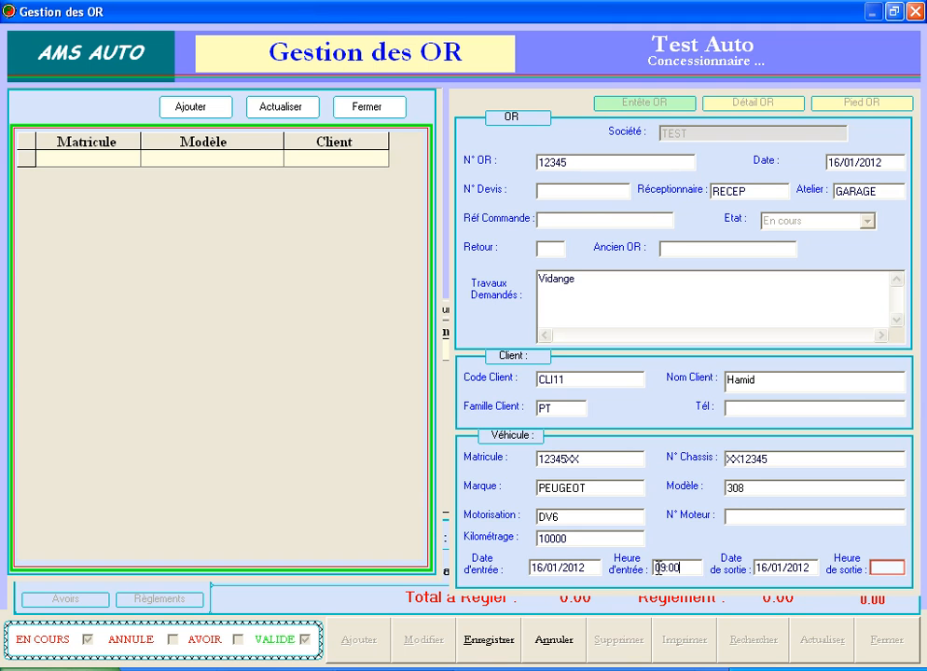
pyautogui.write('12:00')
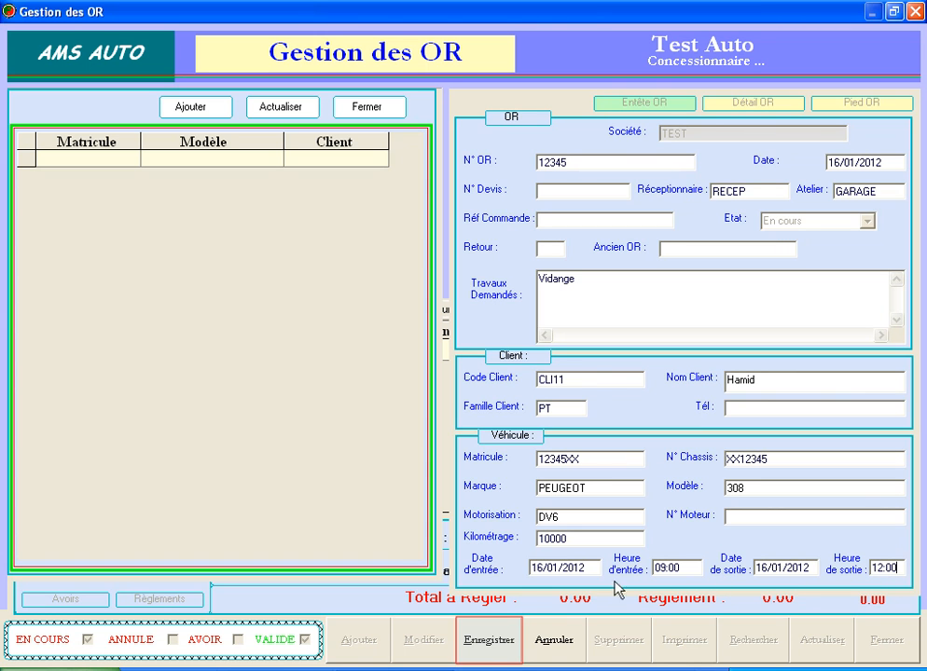
# - Save the repair order, agreeing to add both the new client and the new vehicle
pyautogui.click(490, 643)
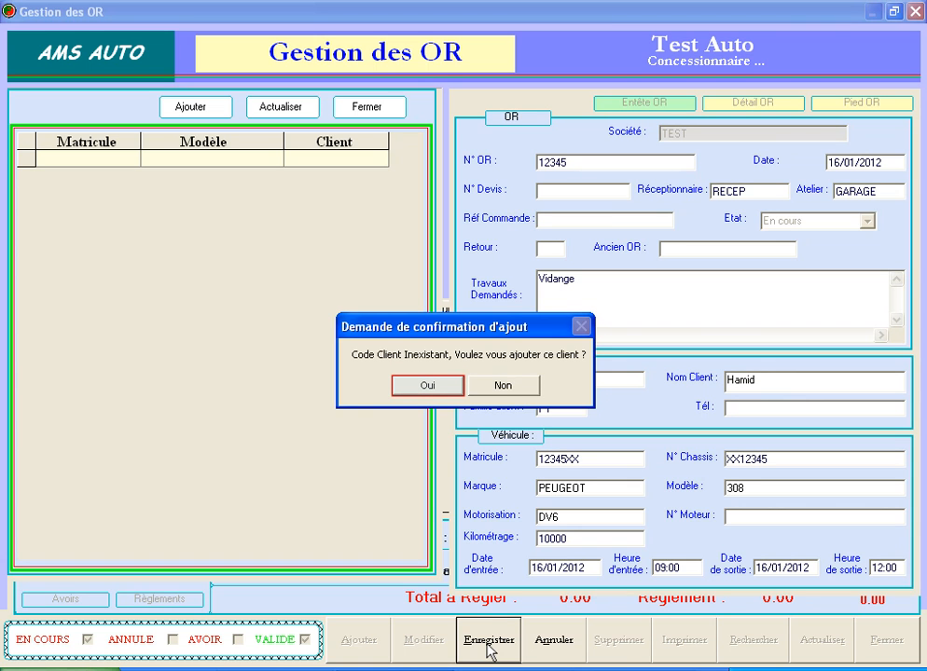
pyautogui.click(427, 387)
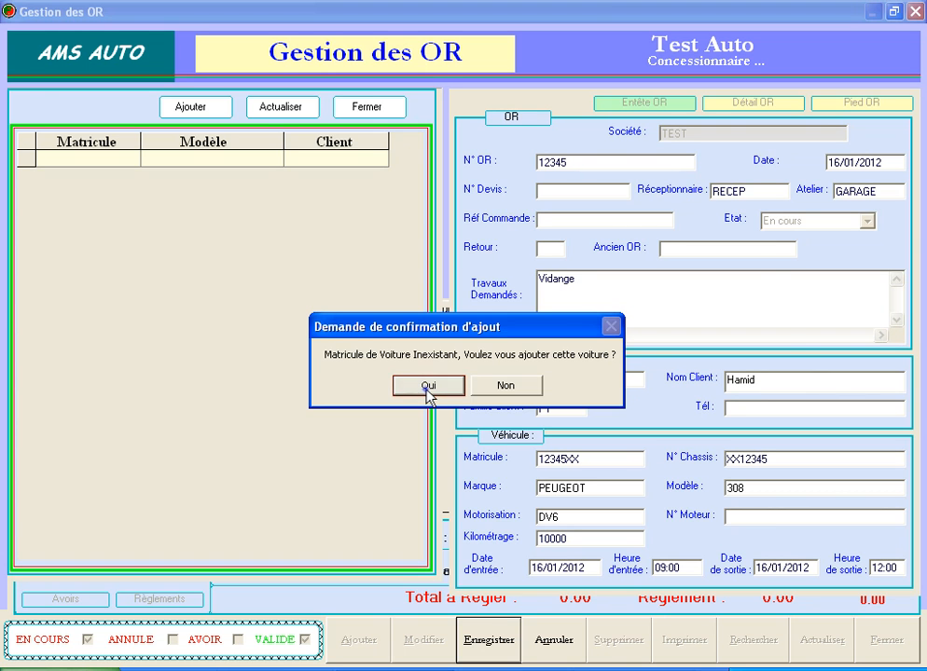
pyautogui.click(428, 386)
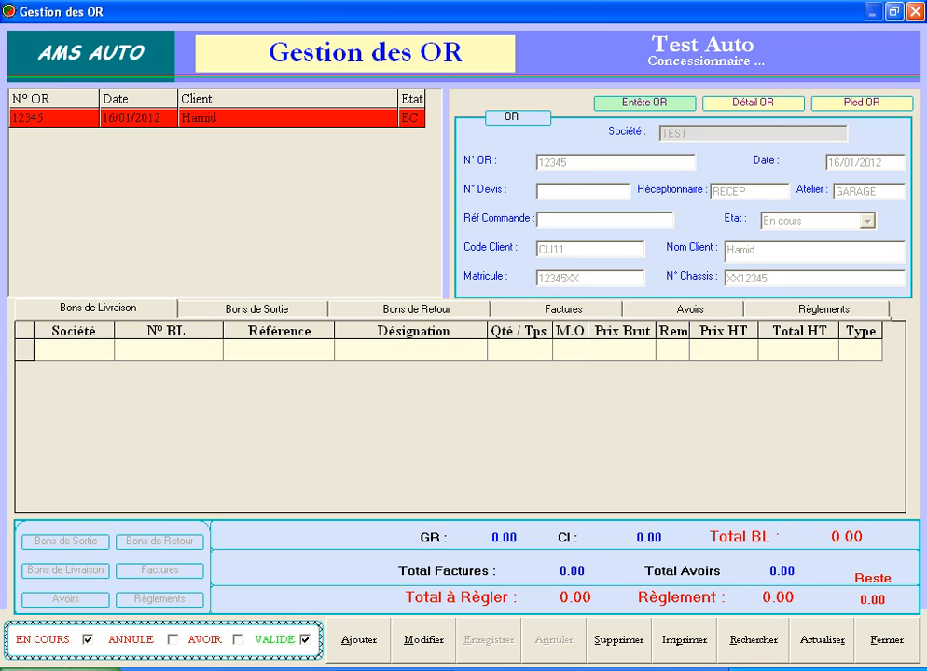